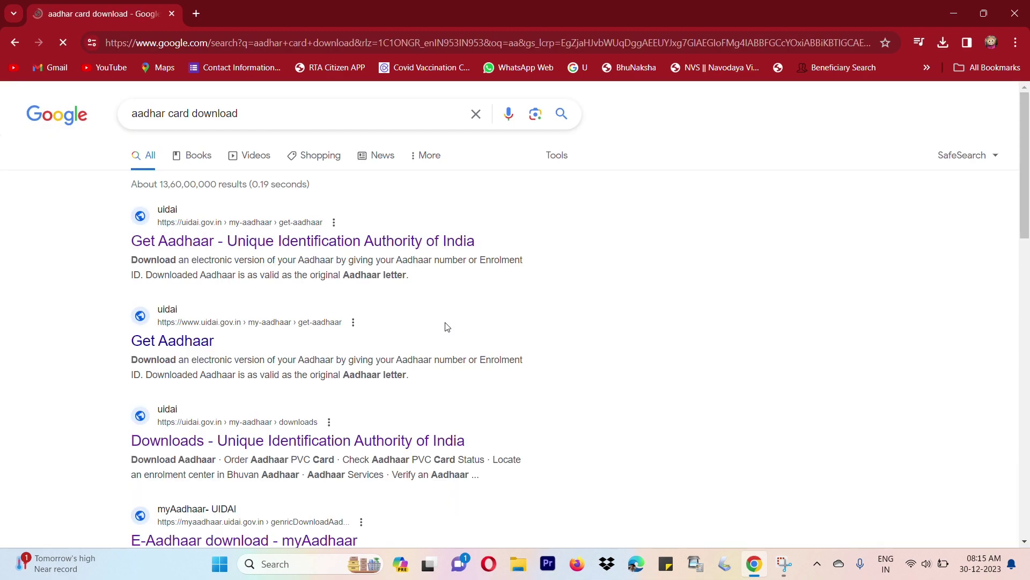
Open the UIDAI 'Get Aadhaar' page from the Google results and expand the My Aadhaar menu.
click(411, 248)
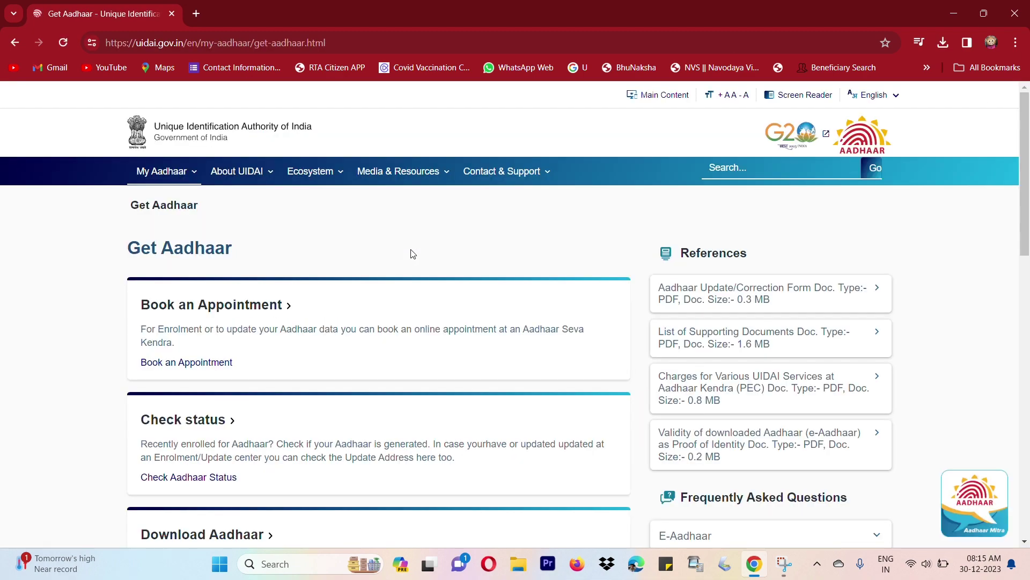
mouse_move(215, 173)
mouse_move(161, 170)
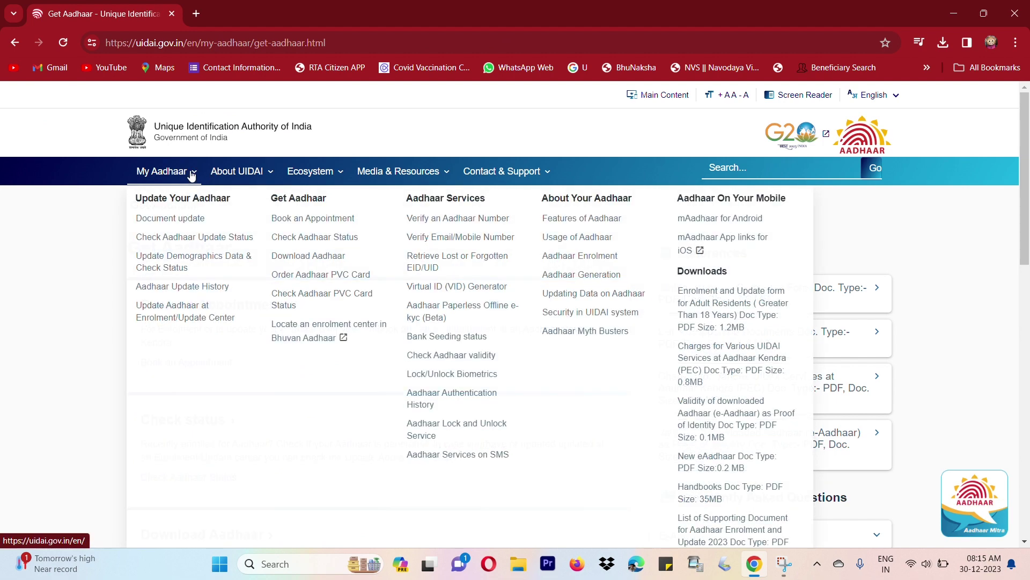
Launch myAadhaar's Document update in a new tab and scroll down to the service cards.
click(192, 220)
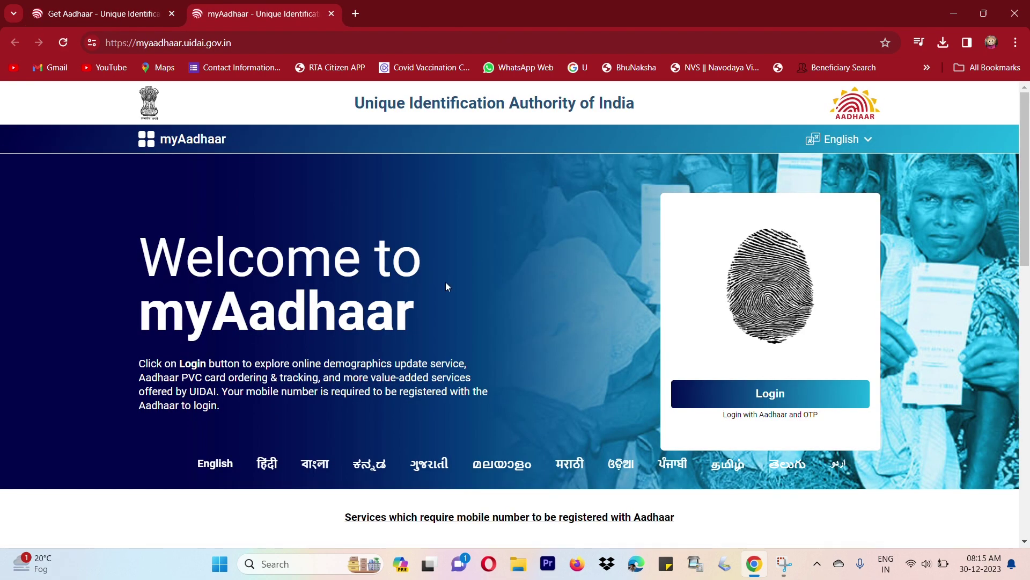
scroll(449, 282, down, 3)
scroll(449, 282, down, 2)
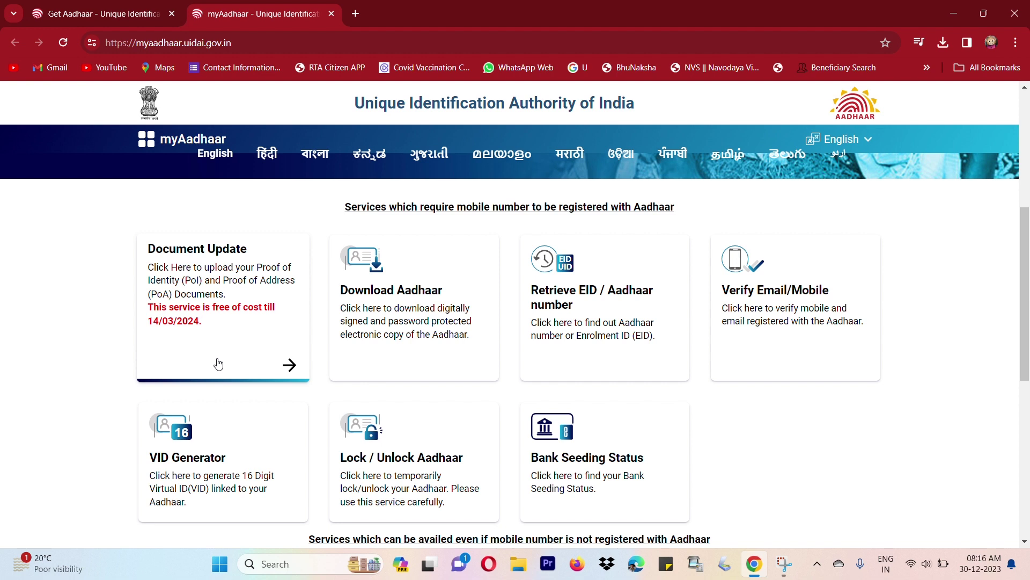
Open the Document Update card, expand 'What to submit?', and dismiss the WhatsApp notification.
click(218, 364)
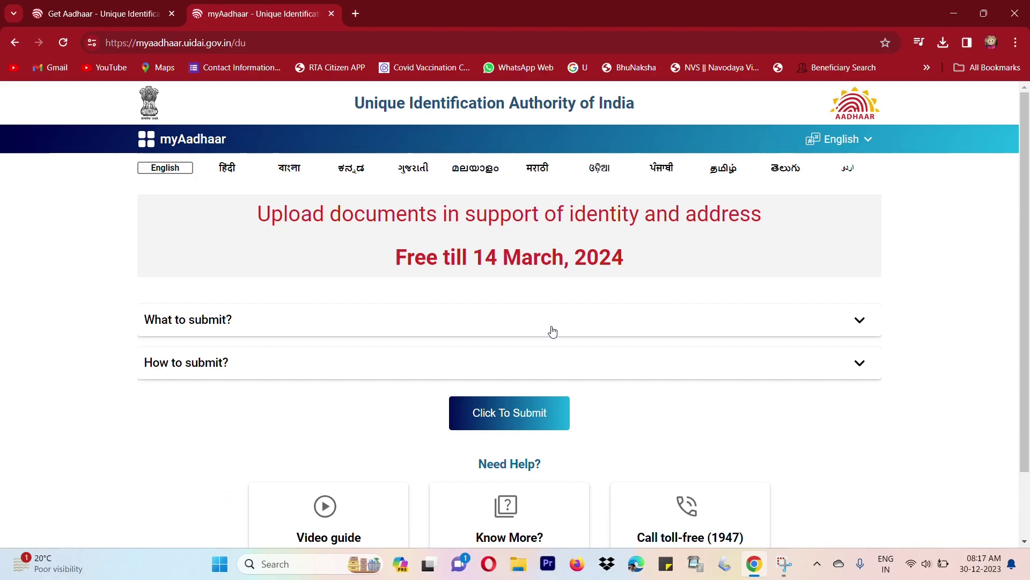
click(552, 331)
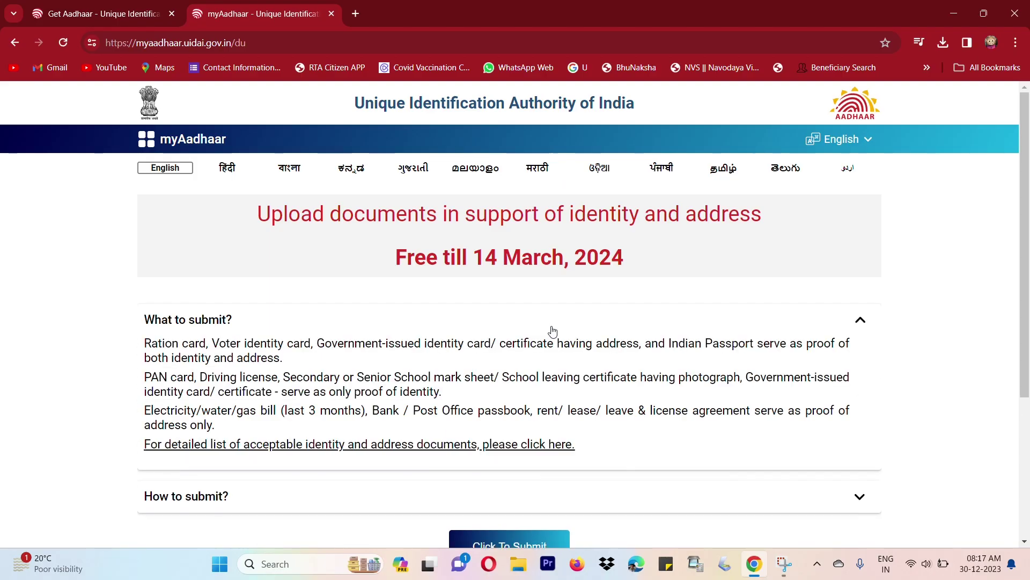
scroll(553, 331, down, 1)
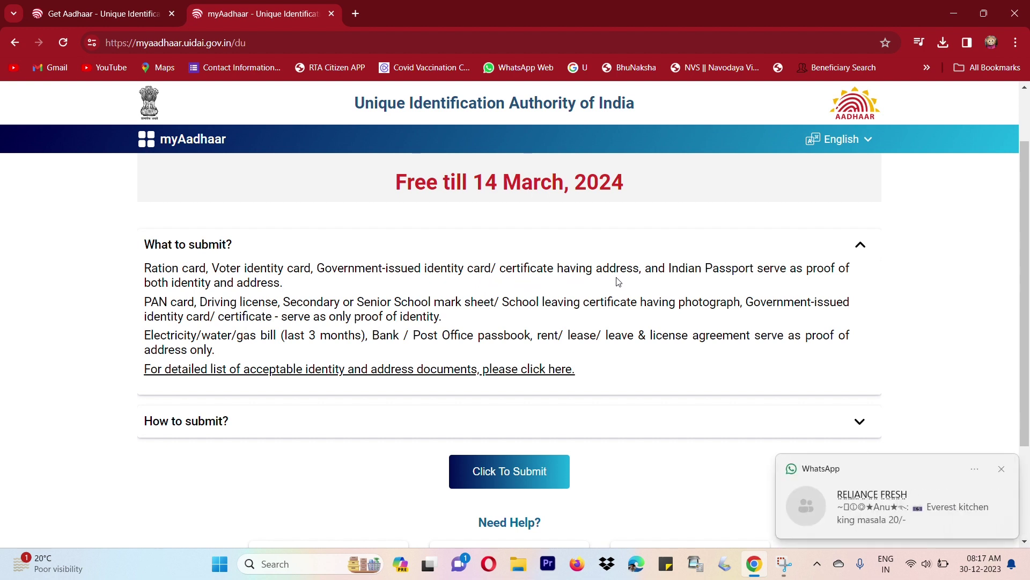
click(1001, 468)
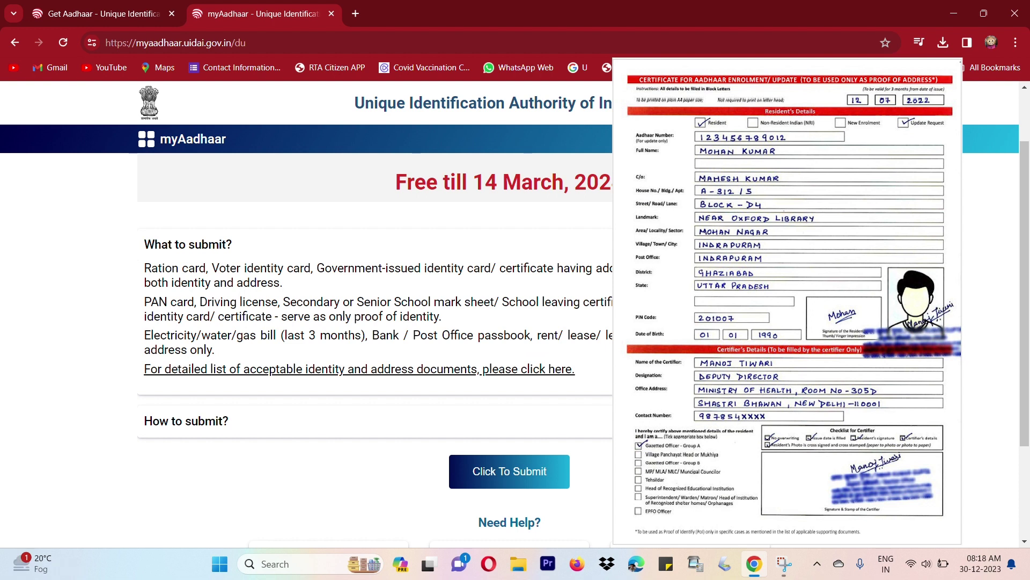
Open the Commonly Asked Questions PDF and scroll through its accepted address documents.
click(400, 378)
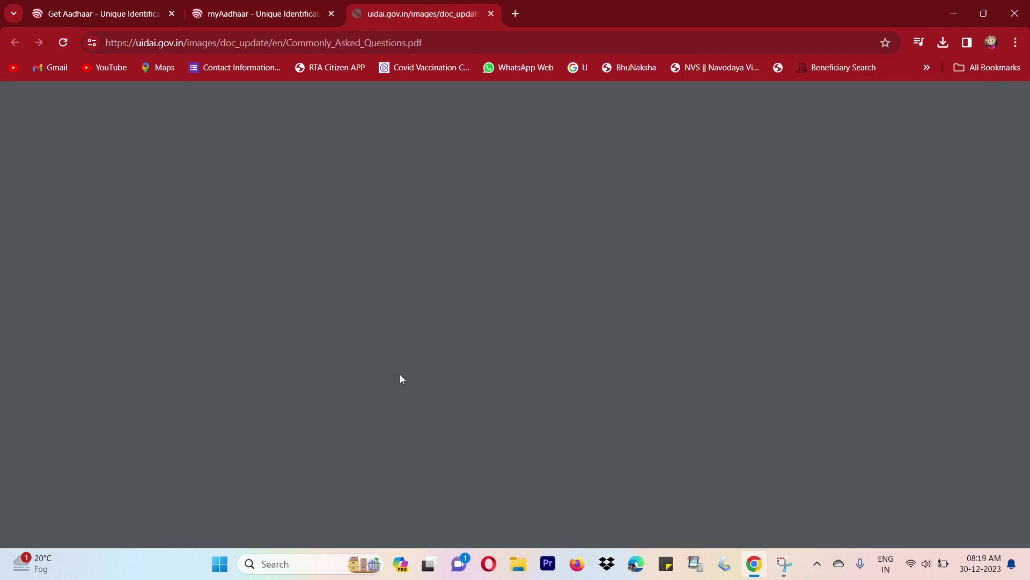
scroll(401, 378, down, 9)
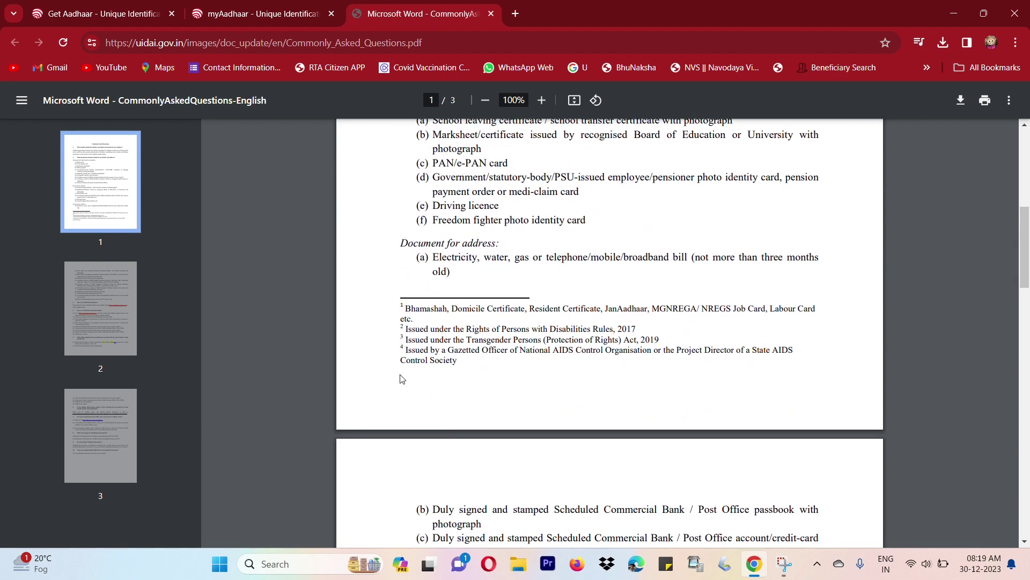
scroll(403, 378, down, 2)
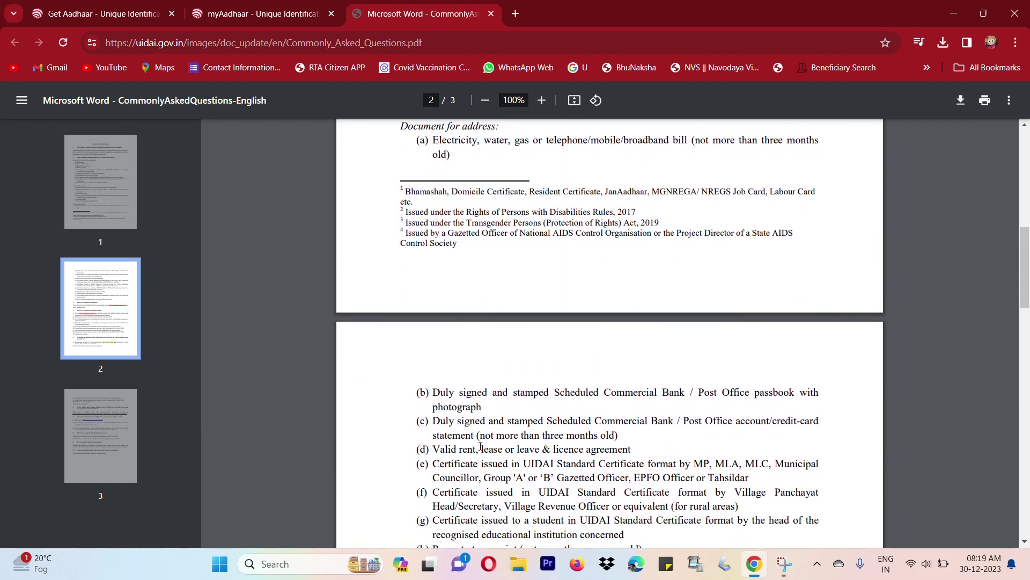
scroll(402, 379, down, 4)
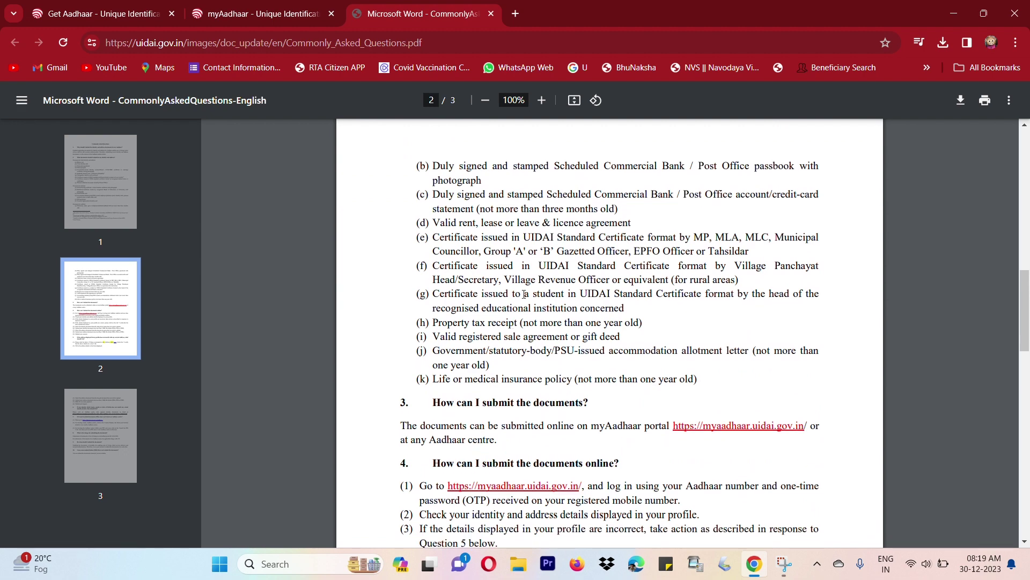
key(ctrl+shift+Tab)
Start the submission, enter the Aadhaar number and the captcha, and request an OTP.
click(533, 462)
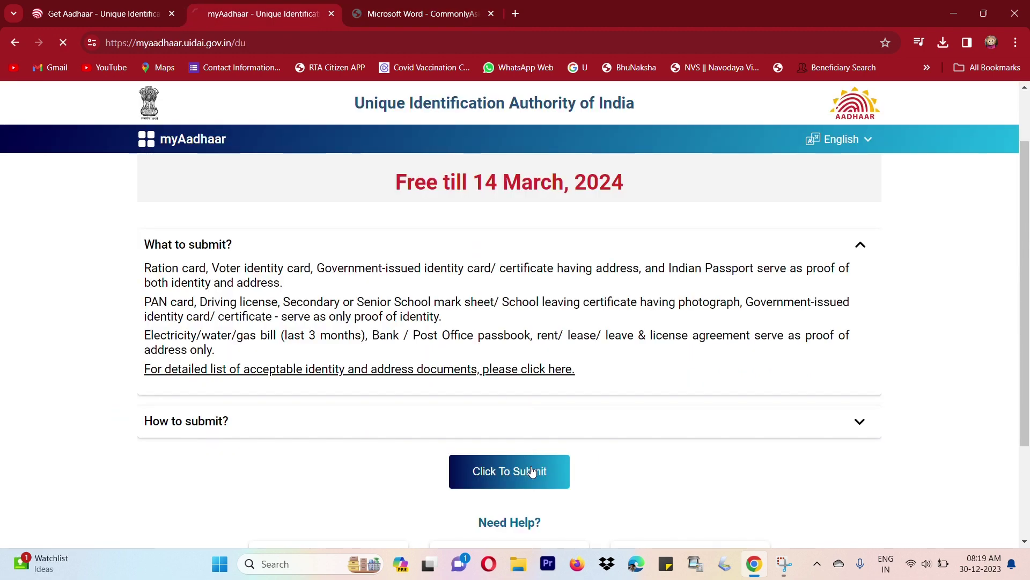
click(468, 190)
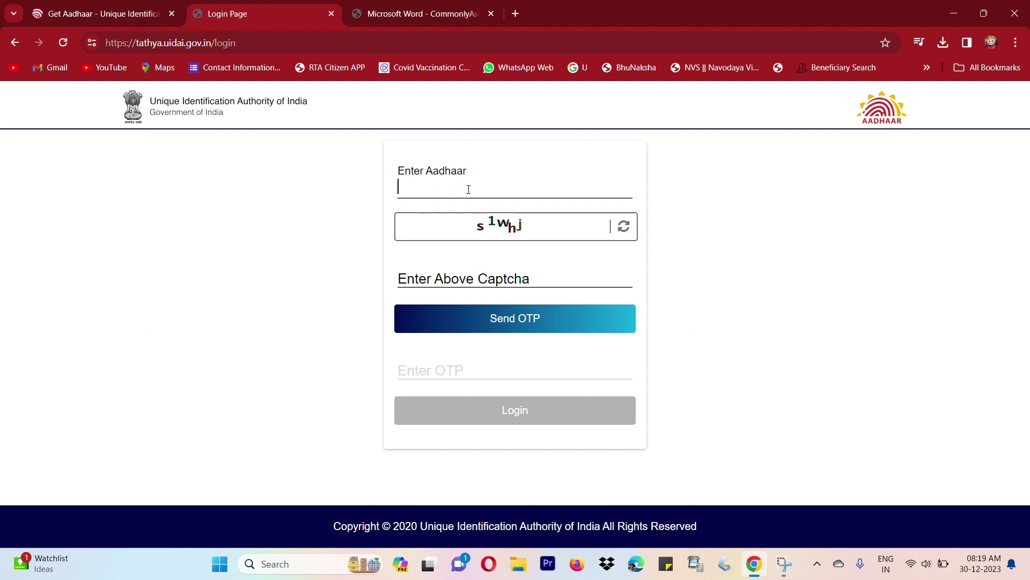
text(611****)
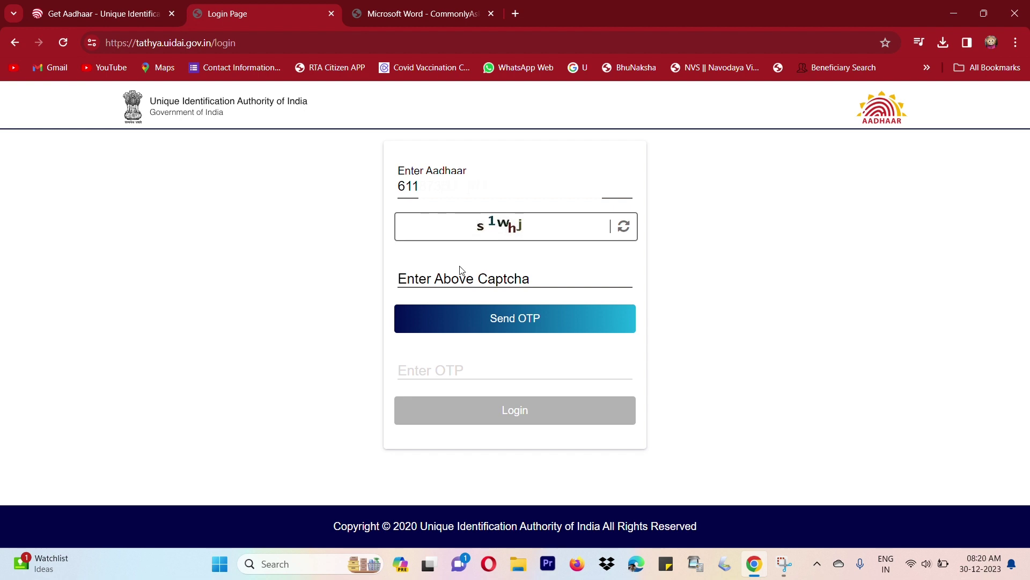
click(462, 279)
text(s)
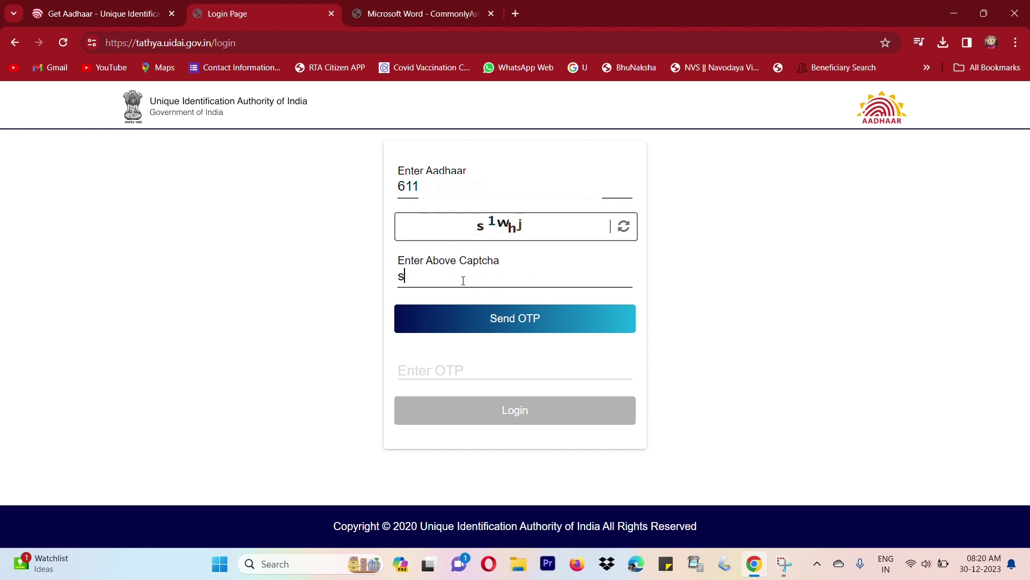
text(1whj)
click(510, 325)
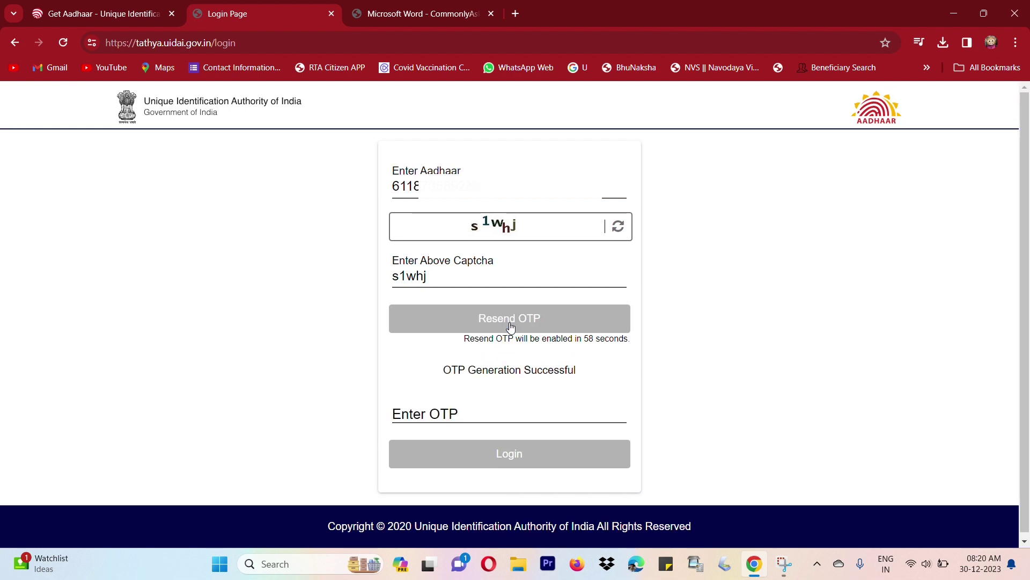
Enter the one-time password and log in to myAadhaar.
click(498, 408)
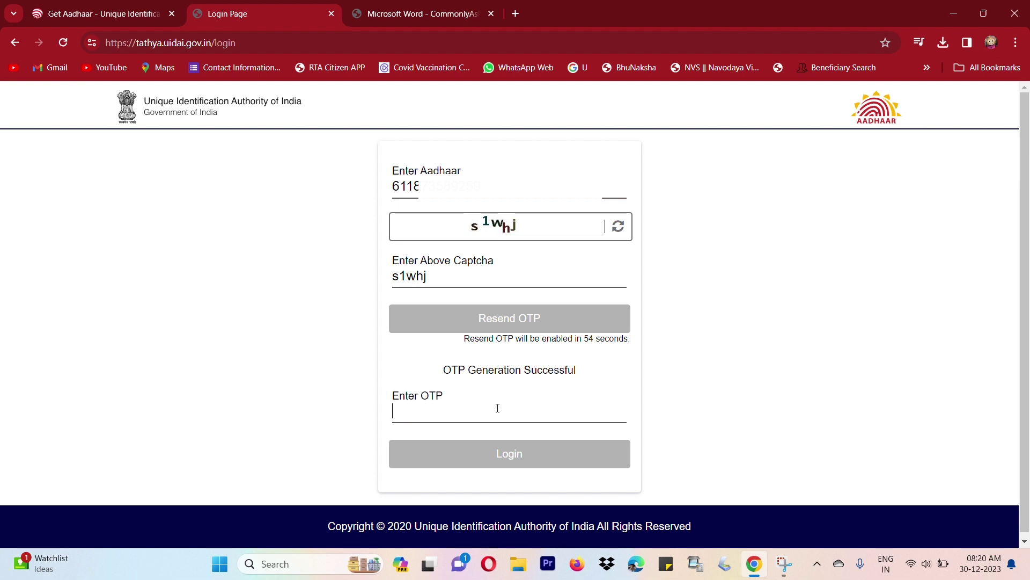
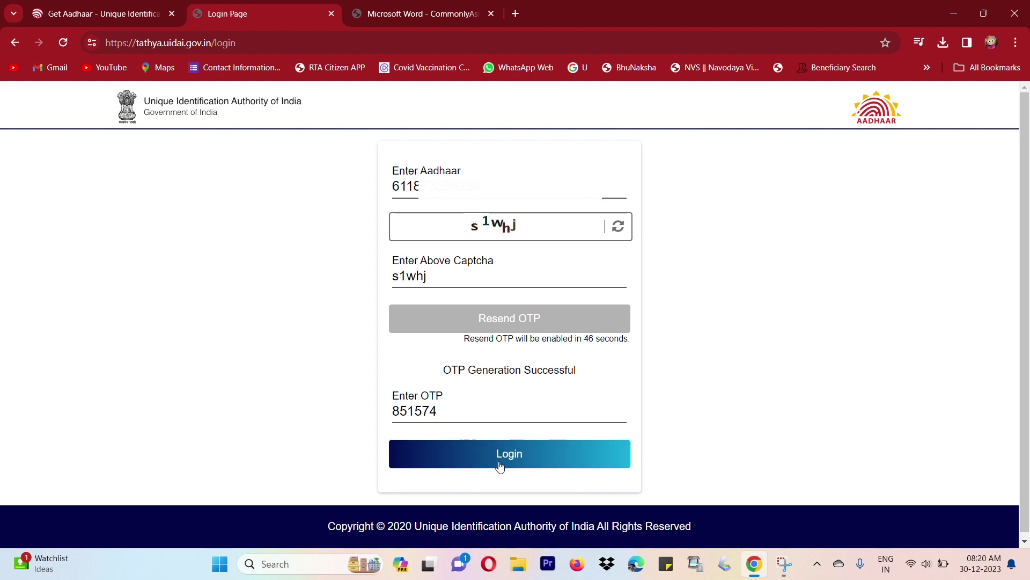
click(516, 456)
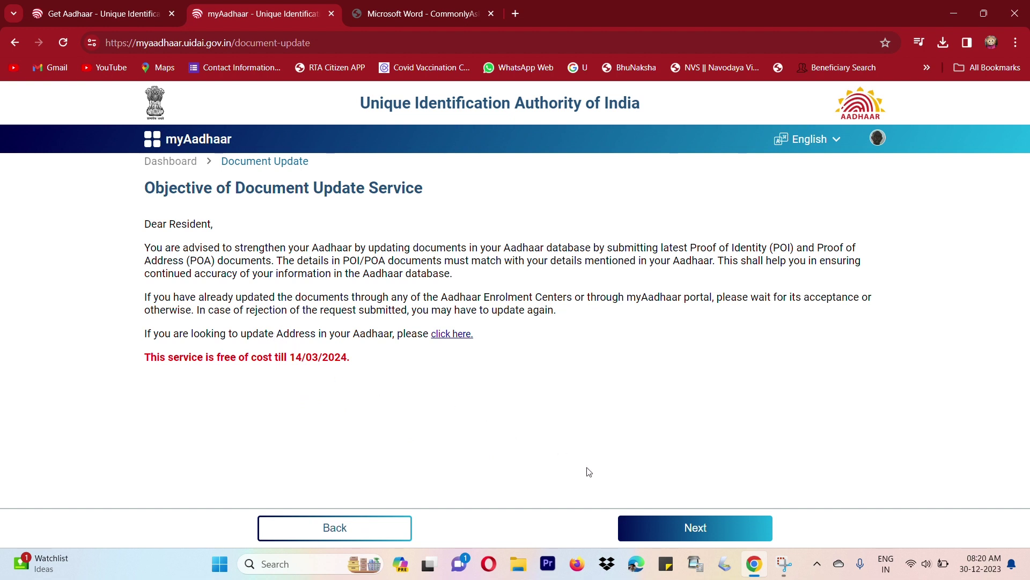
Move through the overview and demographic-details confirmation to the Upload step.
click(693, 529)
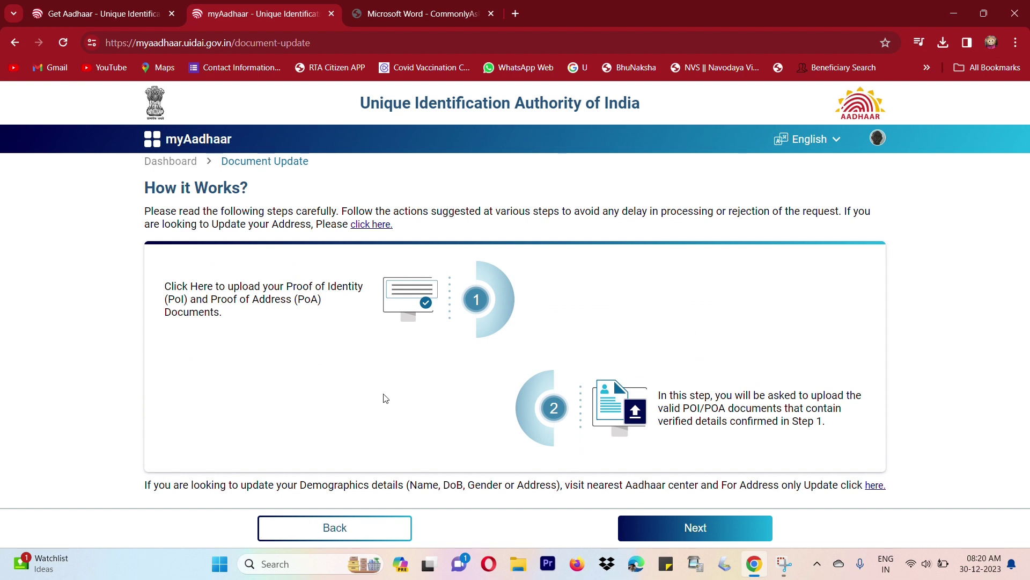
click(666, 516)
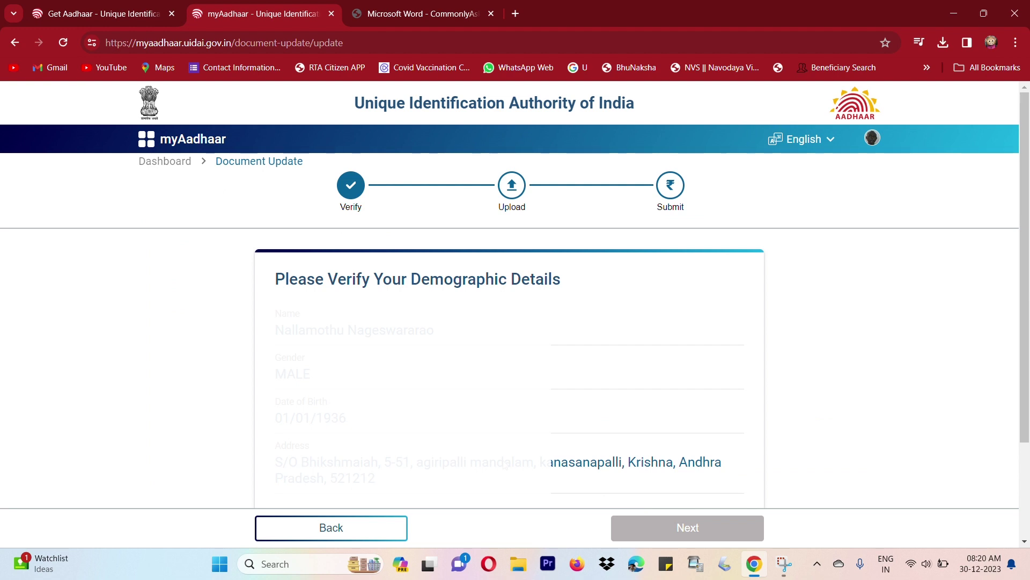
scroll(604, 499, down, 2)
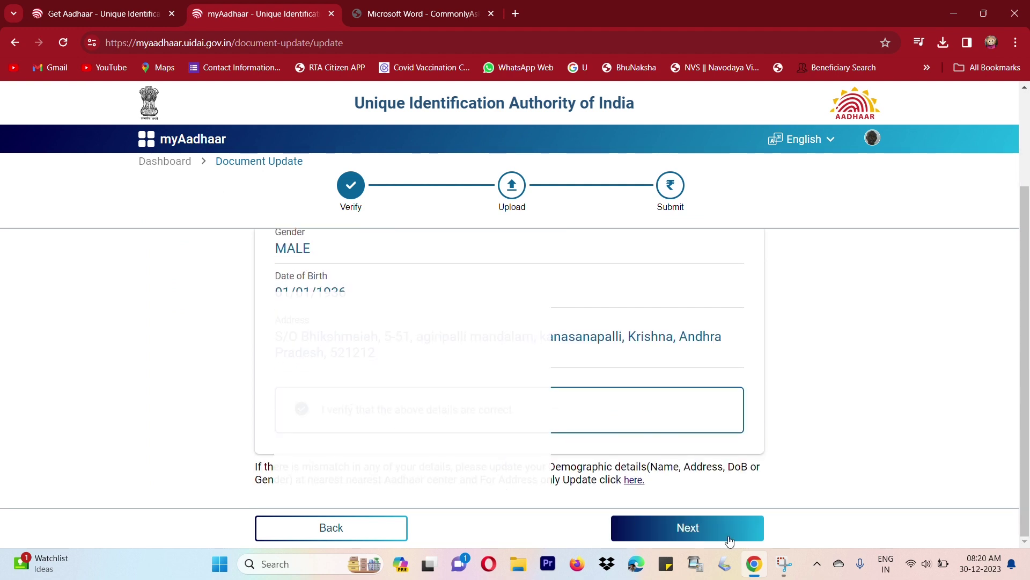
click(713, 532)
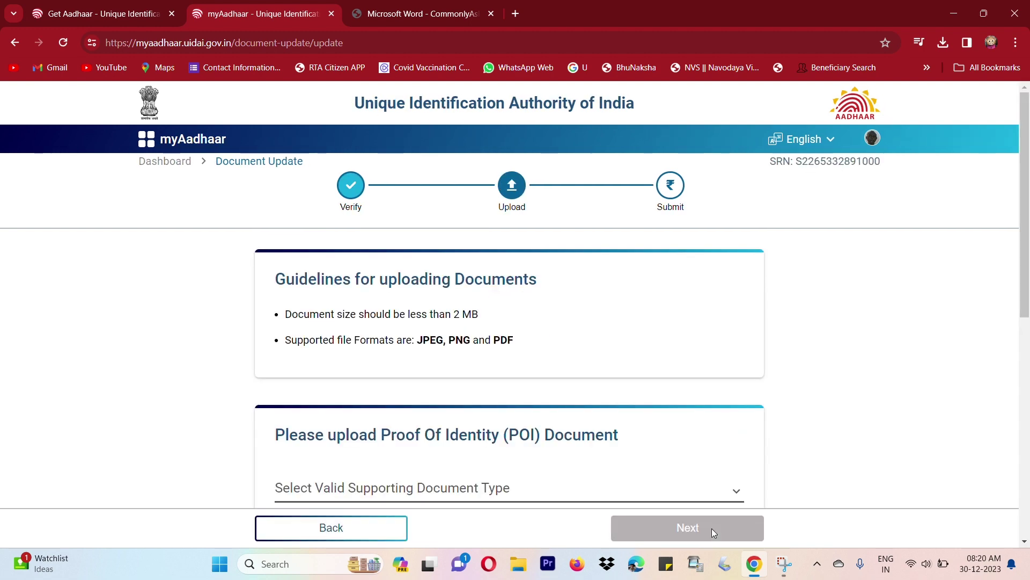
scroll(714, 533, down, 3)
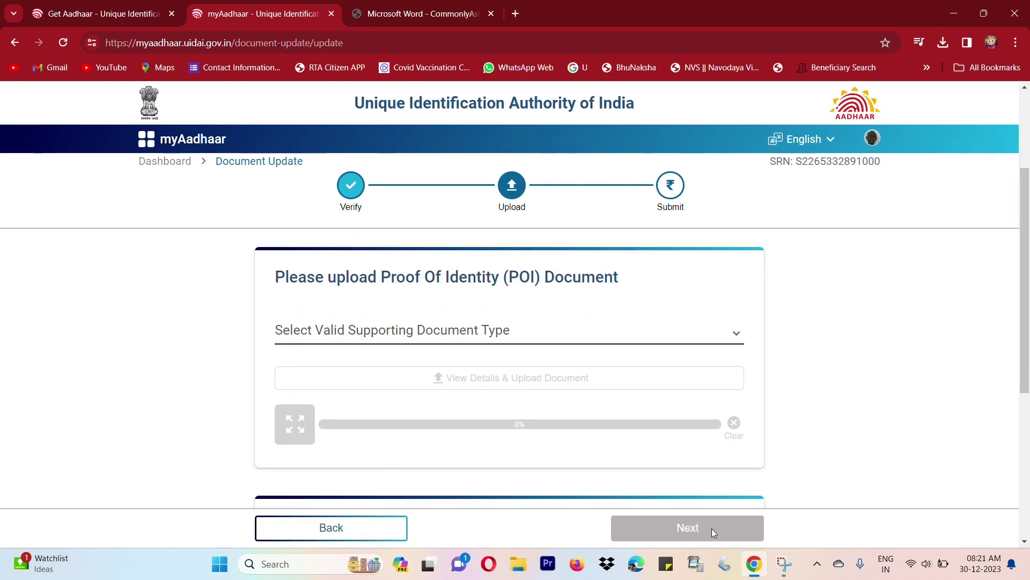
Choose Ration /PDS Photograph Card/e-Ration Card as the proof-of-identity document type.
click(463, 342)
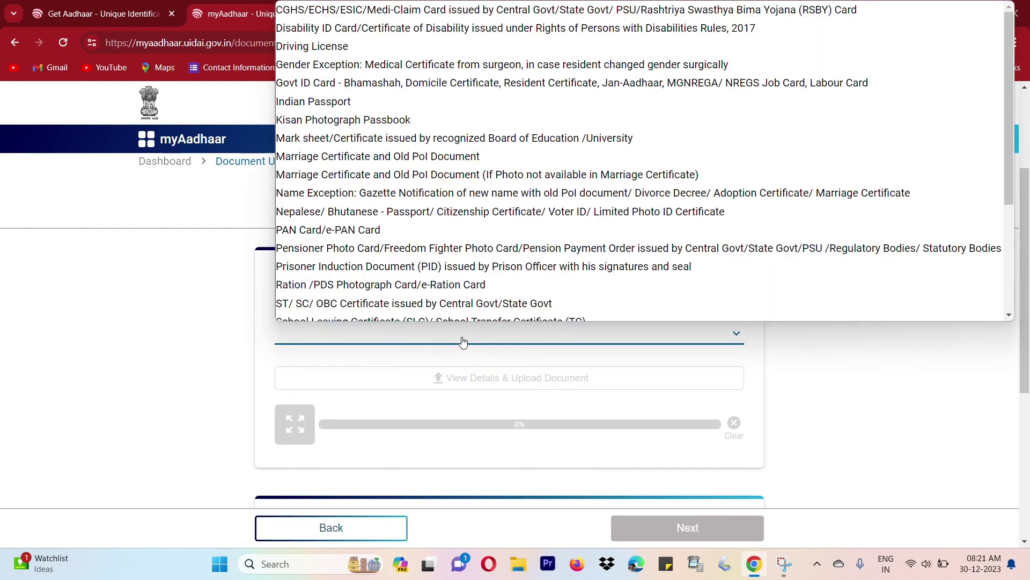
key(r)
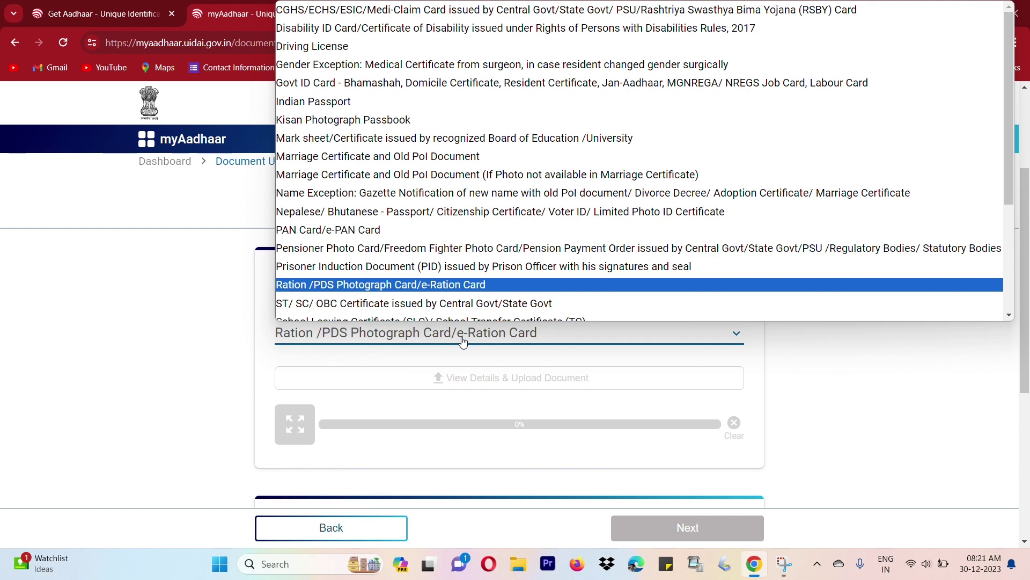
key(Return)
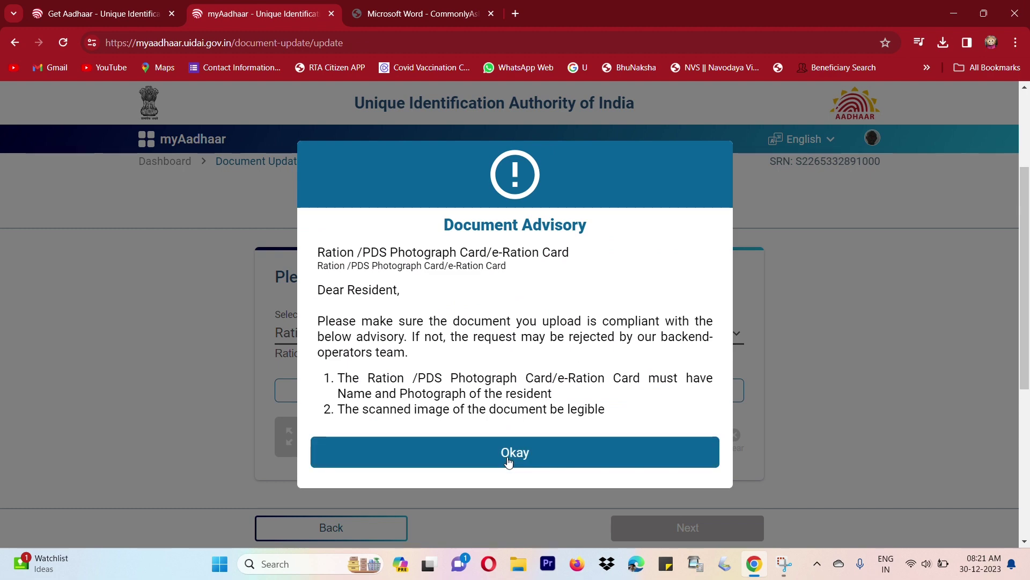
click(510, 462)
Choose Ration /PDS Photograph Card/e-Ration Card as the proof-of-address document type.
scroll(509, 462, down, 2)
click(475, 463)
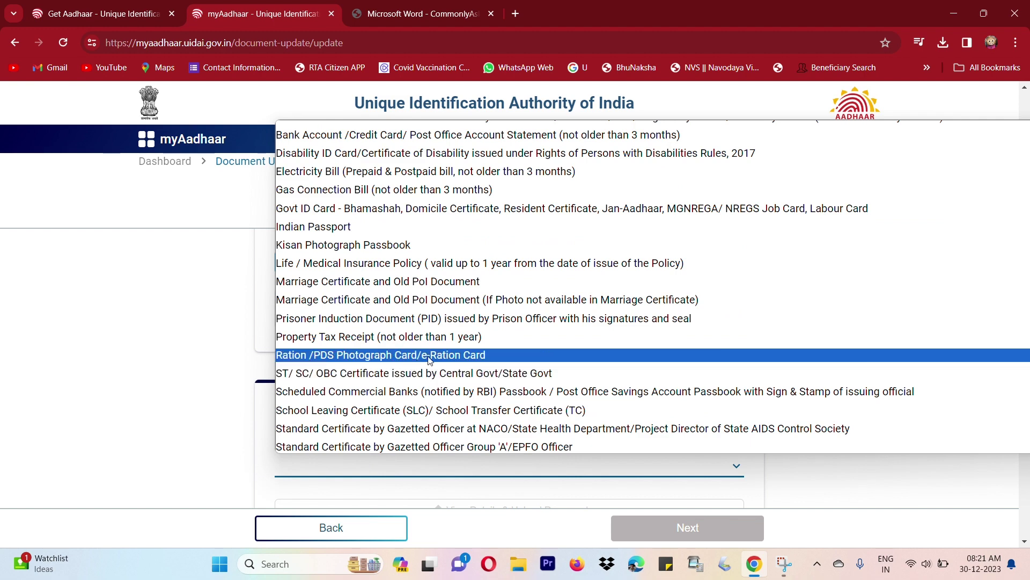
click(476, 361)
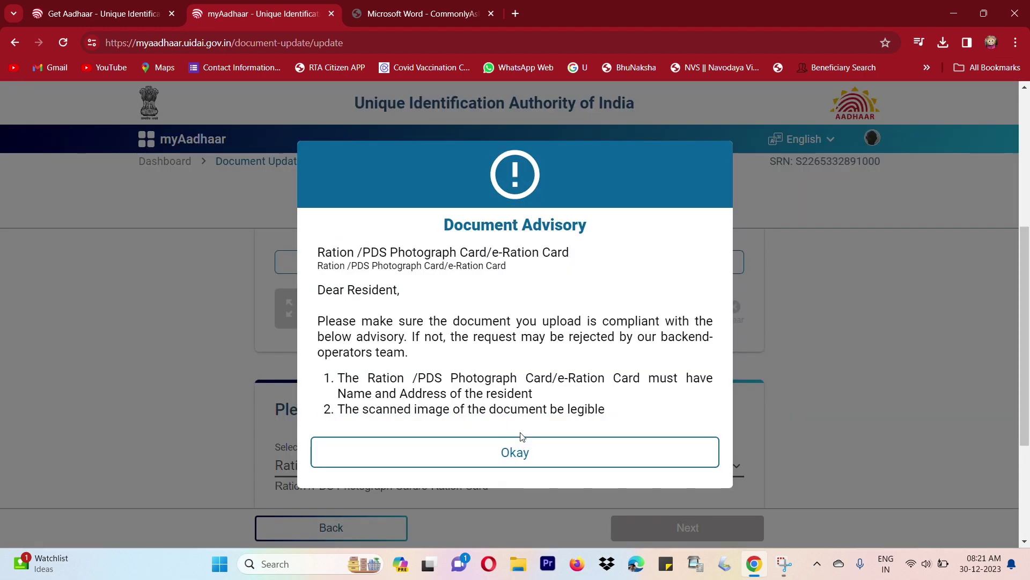
click(526, 454)
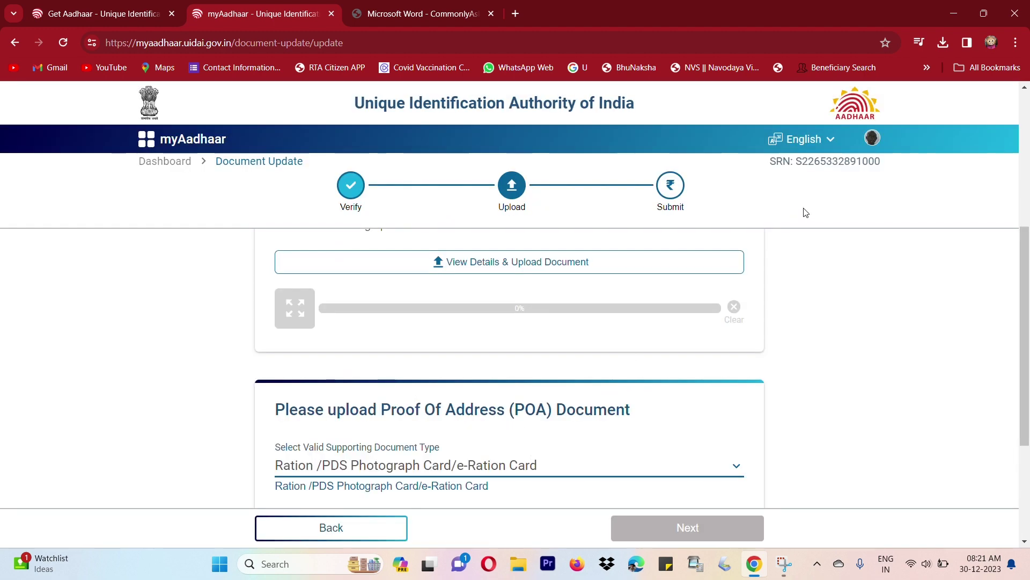
scroll(696, 353, down, 2)
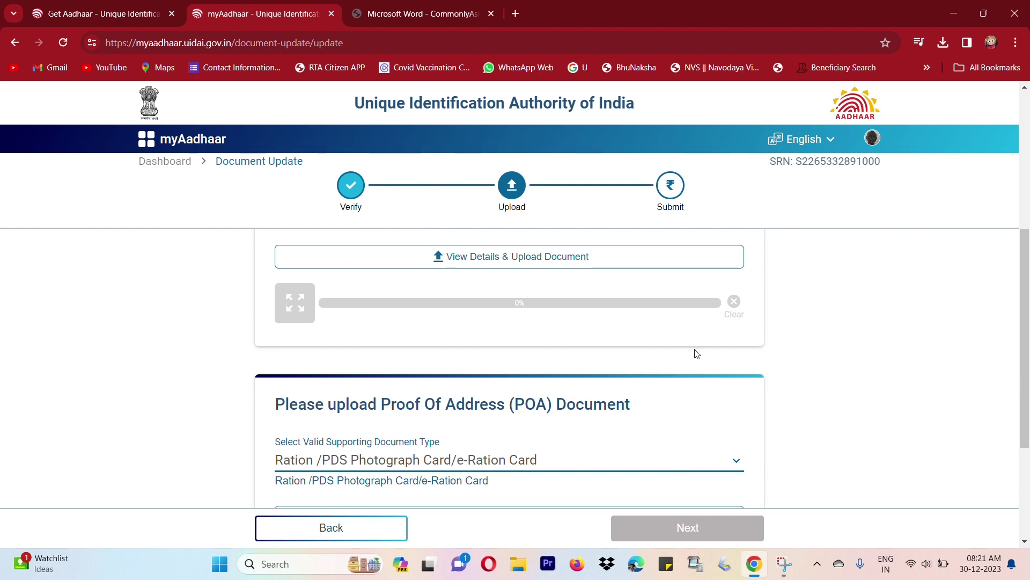
scroll(695, 353, down, 1)
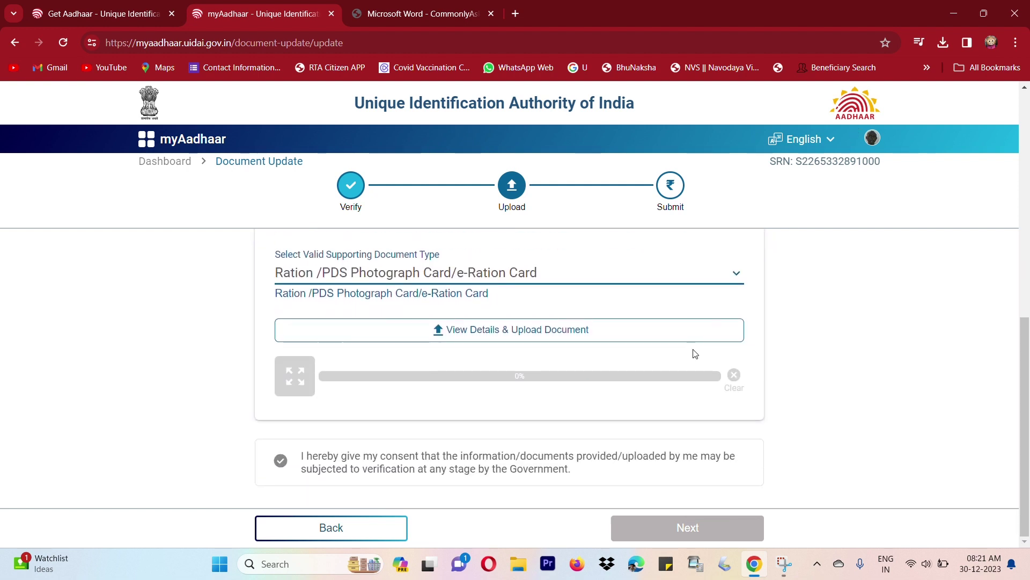
Upload 'ration carad' as proof of address and tick the verification consent checkbox.
click(569, 336)
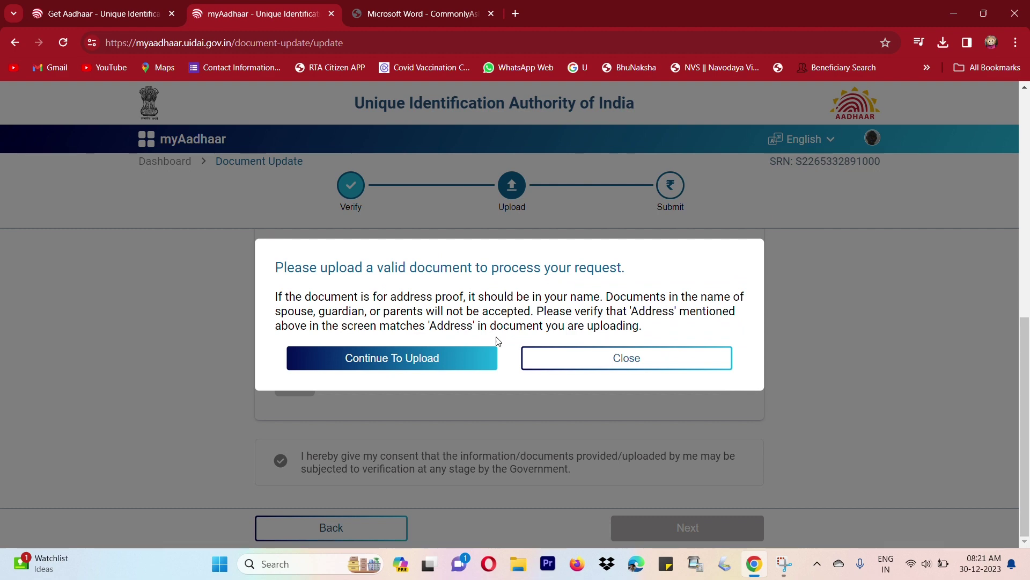
click(400, 356)
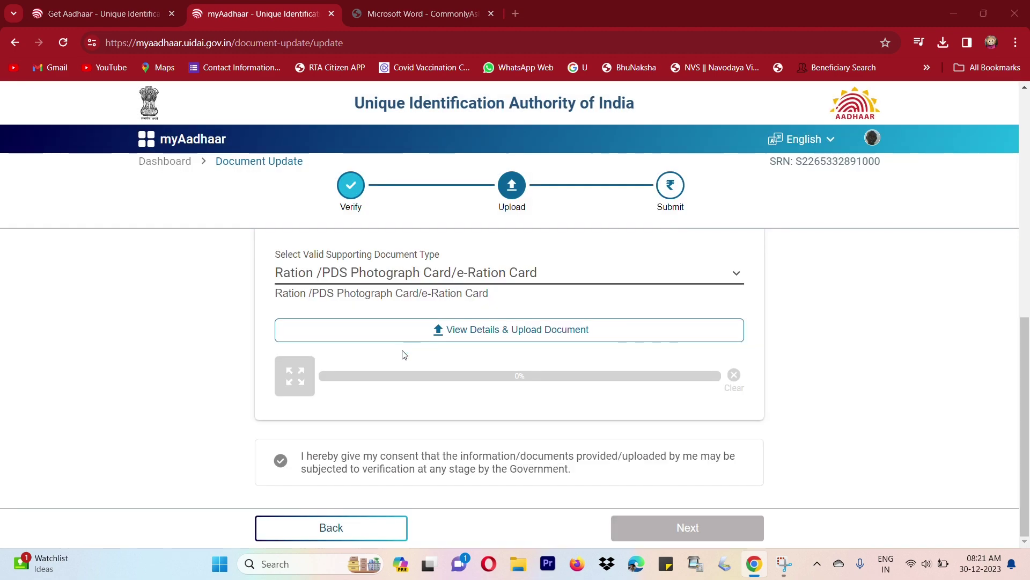
click(178, 130)
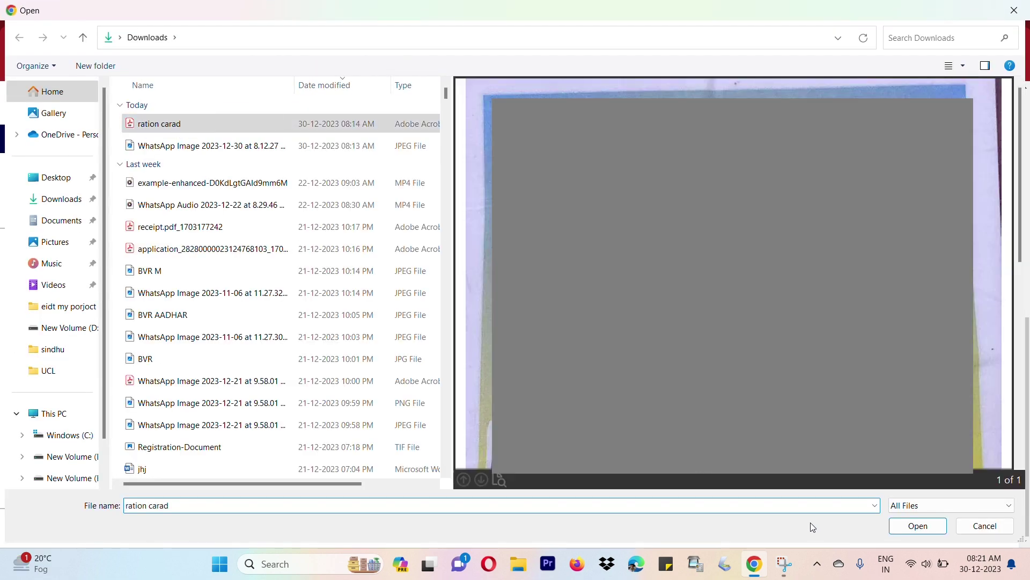
click(929, 529)
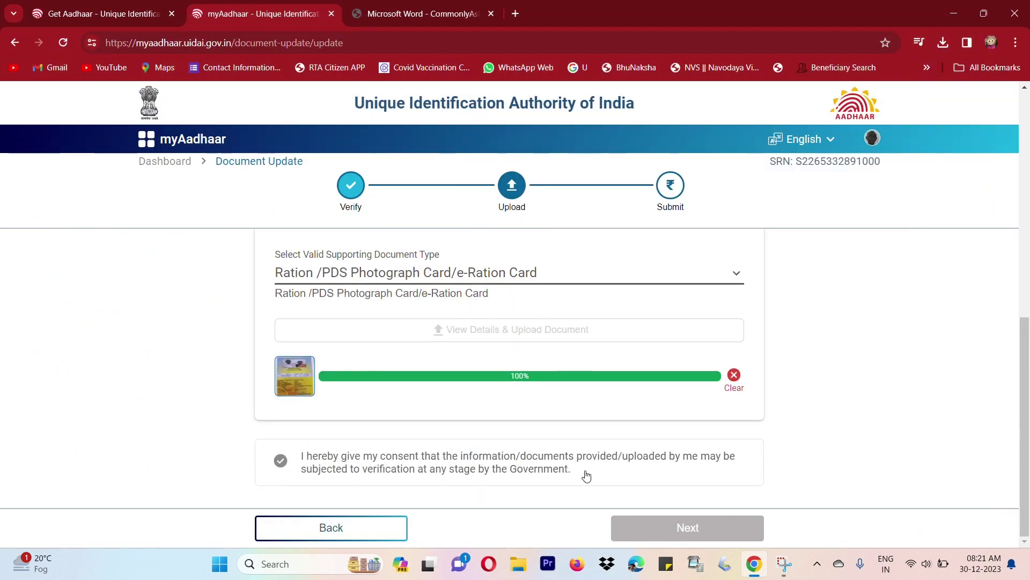
click(525, 459)
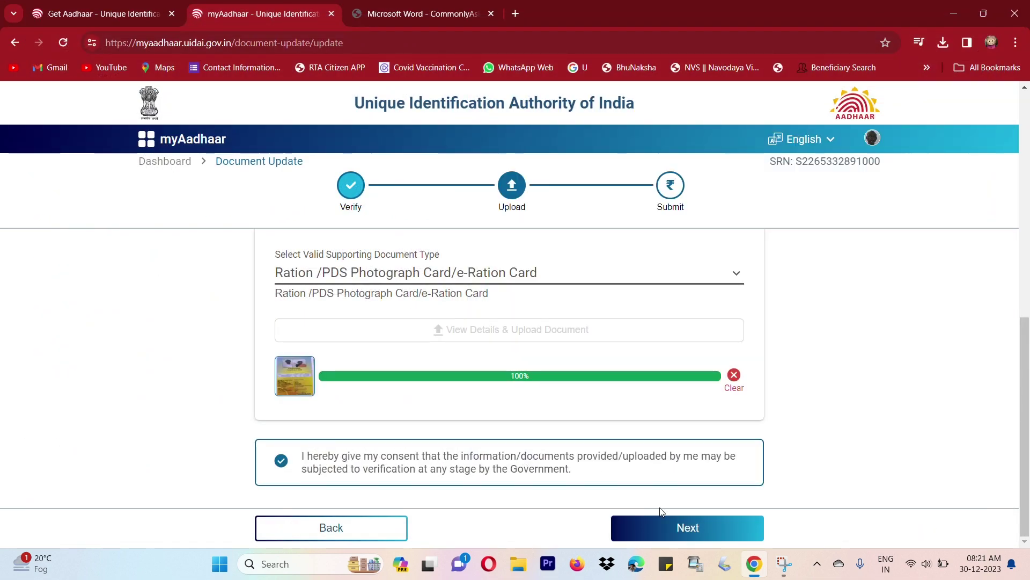
click(697, 534)
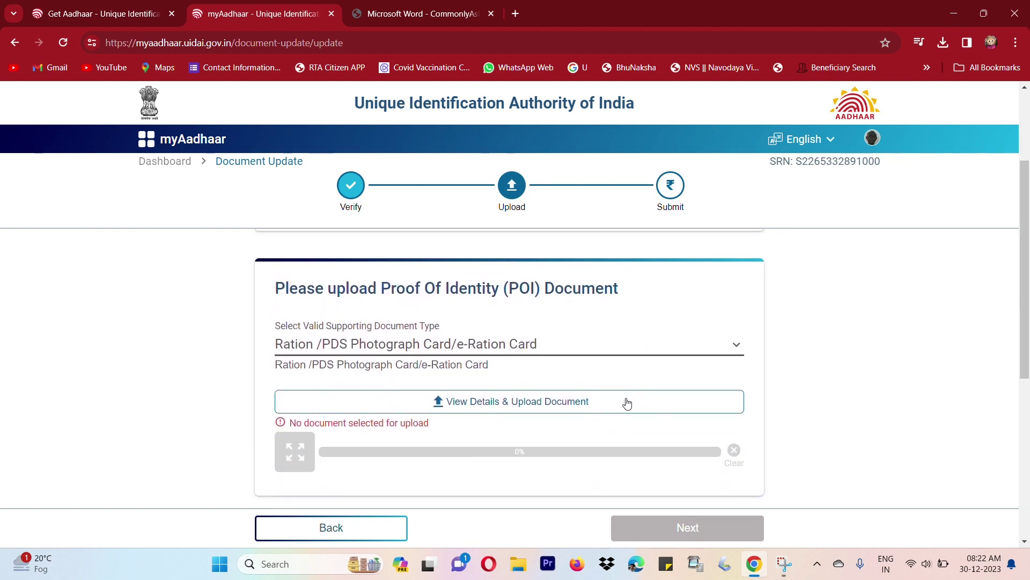
Upload the same 'ration carad' file as proof of identity.
click(558, 401)
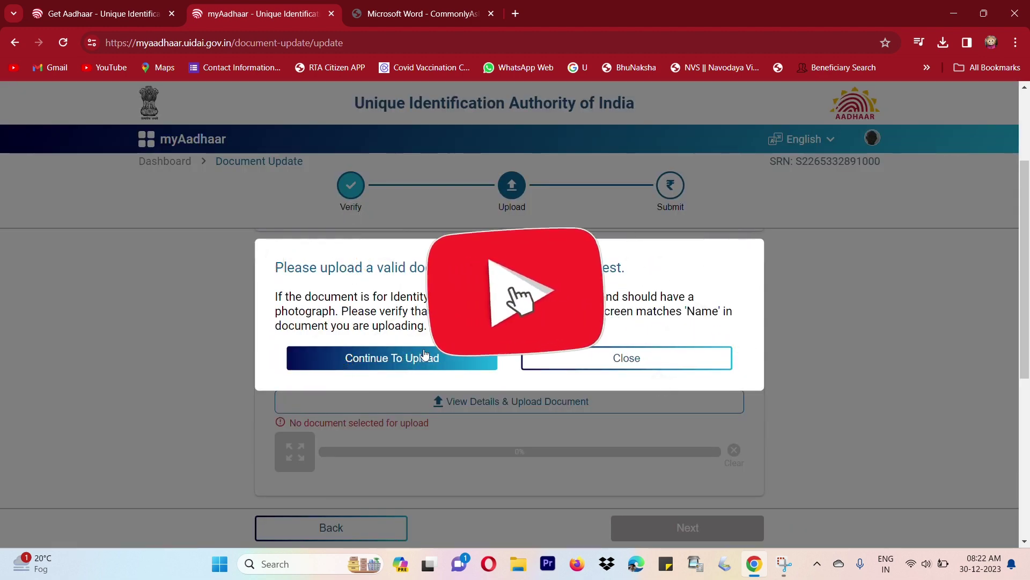
click(424, 357)
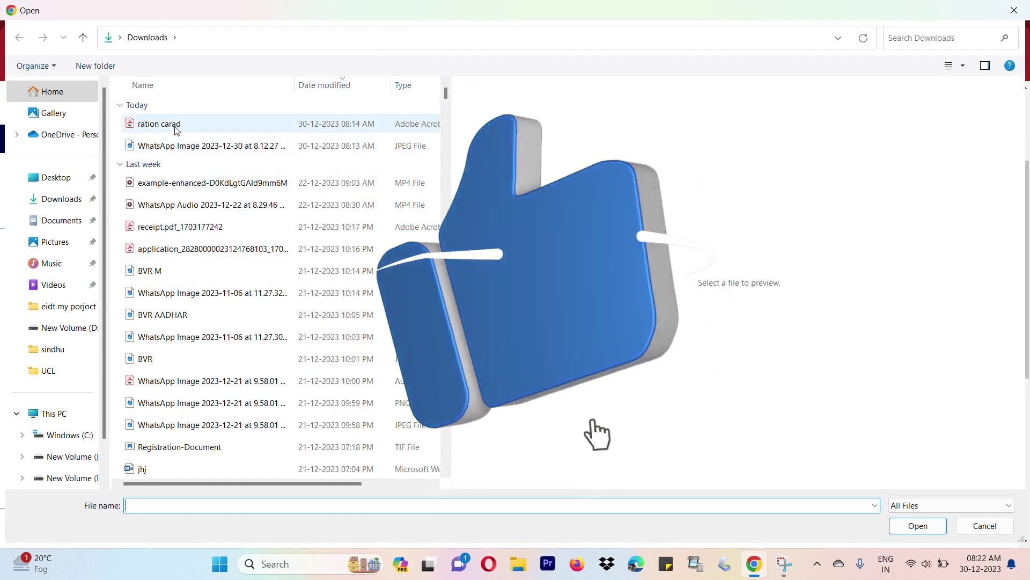
double_click(176, 130)
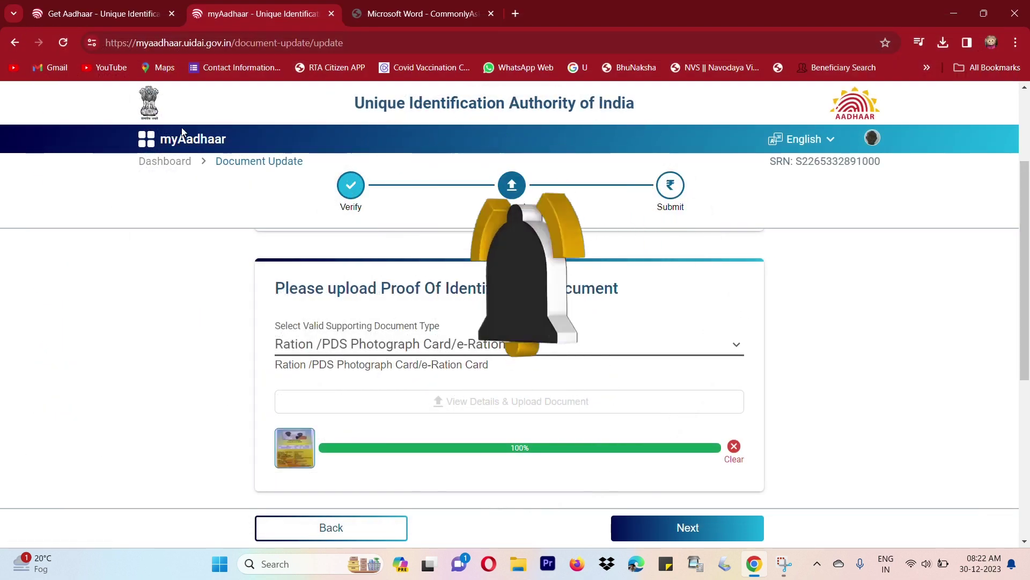
scroll(460, 352, down, 5)
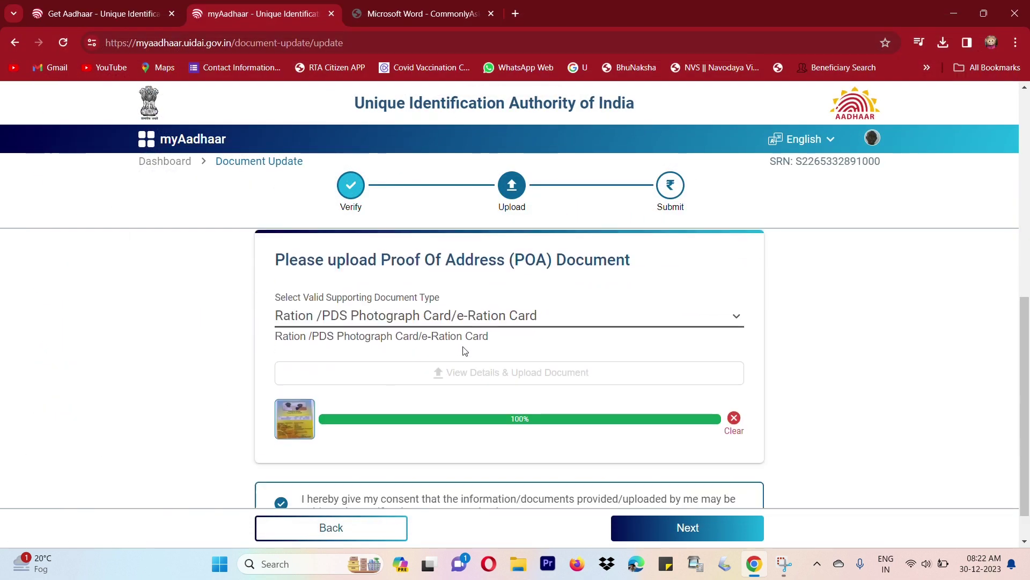
scroll(464, 351, down, 1)
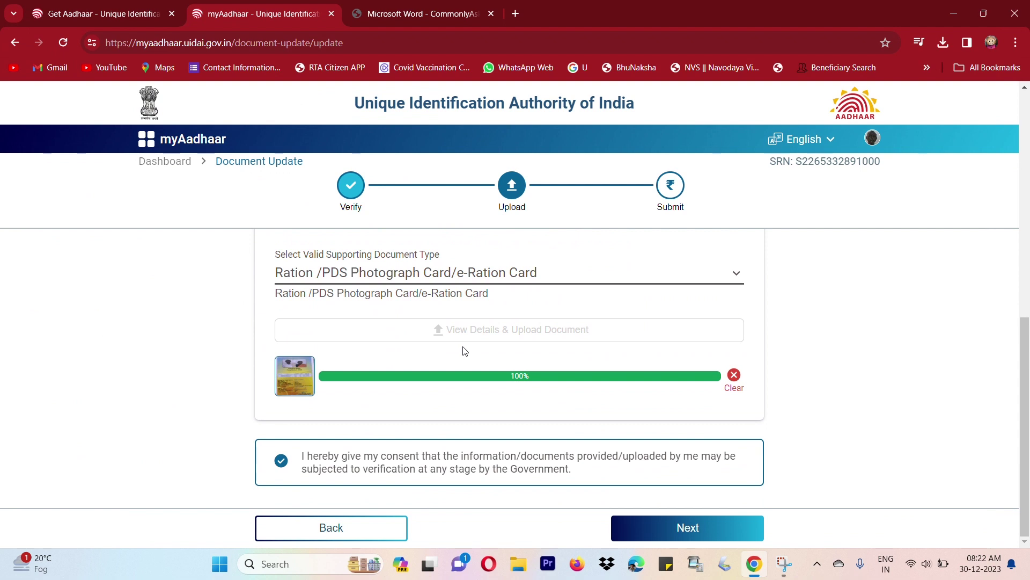
Proceed past uploading and confirm the demographic details match the Aadhaar record.
click(693, 534)
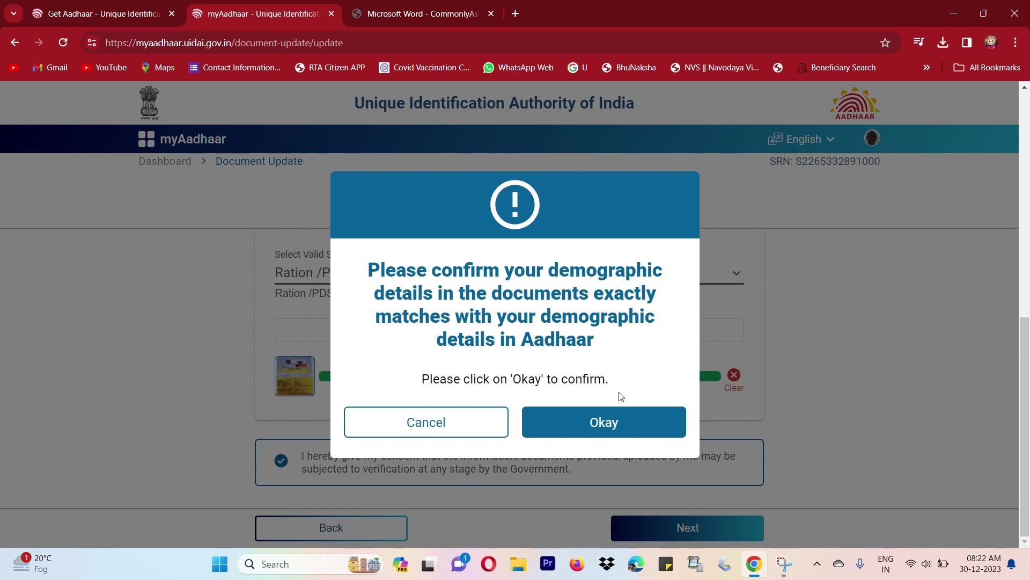
click(623, 424)
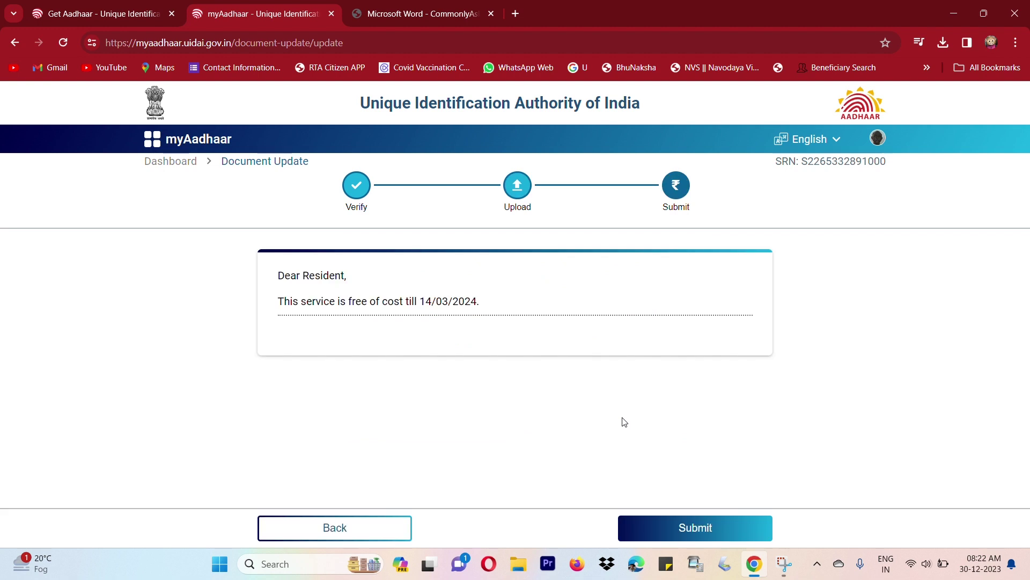
Submit the free document update request and download the acknowledgement slip PDF.
click(696, 527)
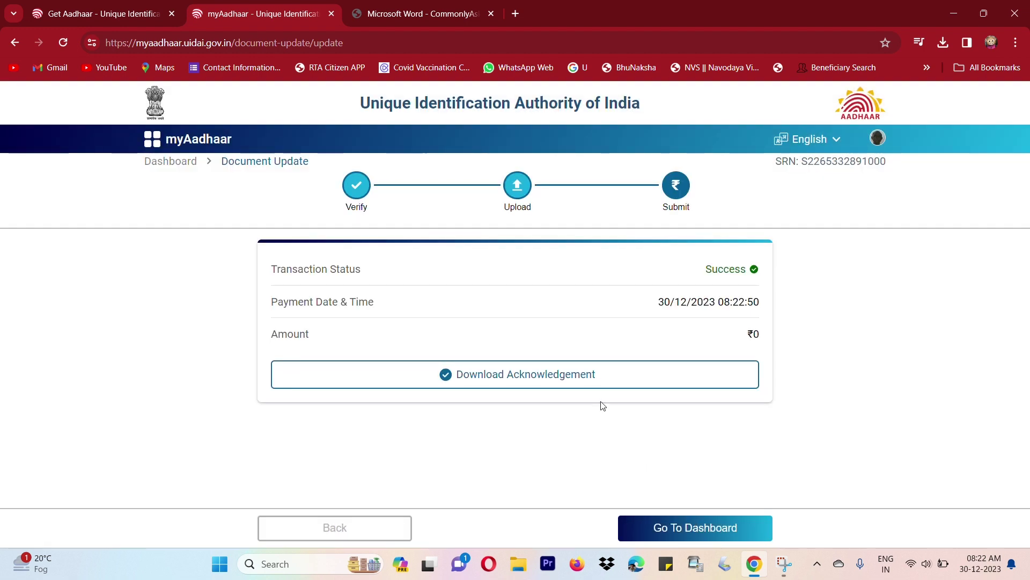
click(570, 380)
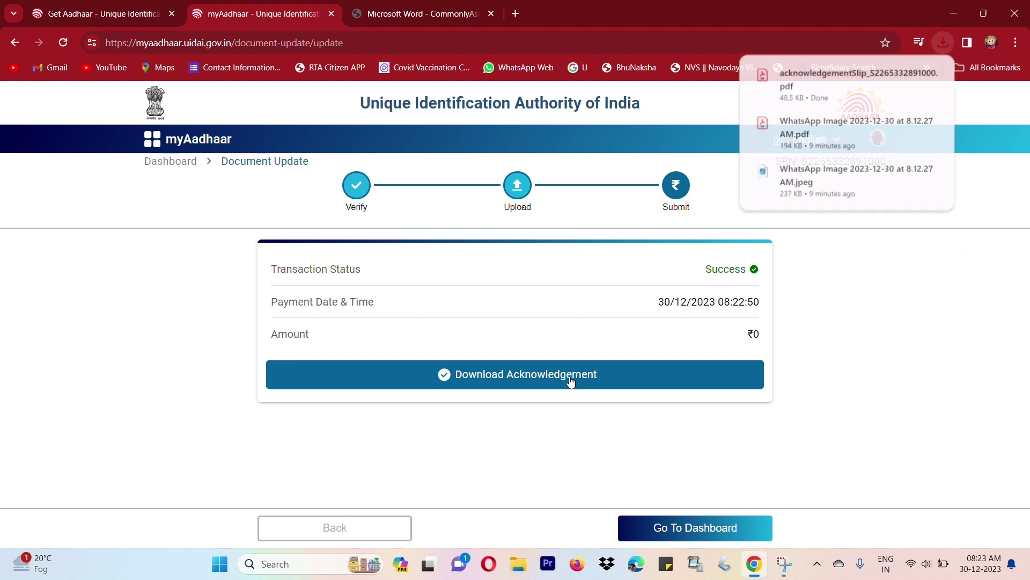